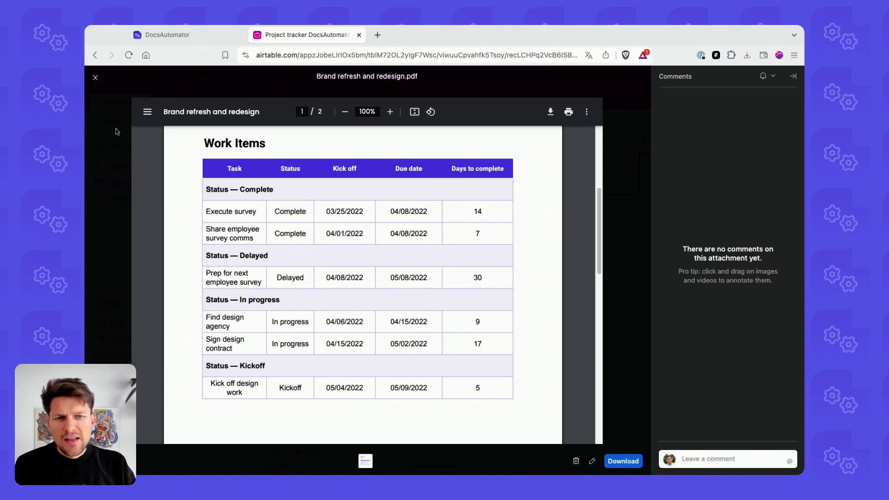
- Close the PDF preview and view the Tasks, timelines, and assignees table grouped by Status
key("Escape")
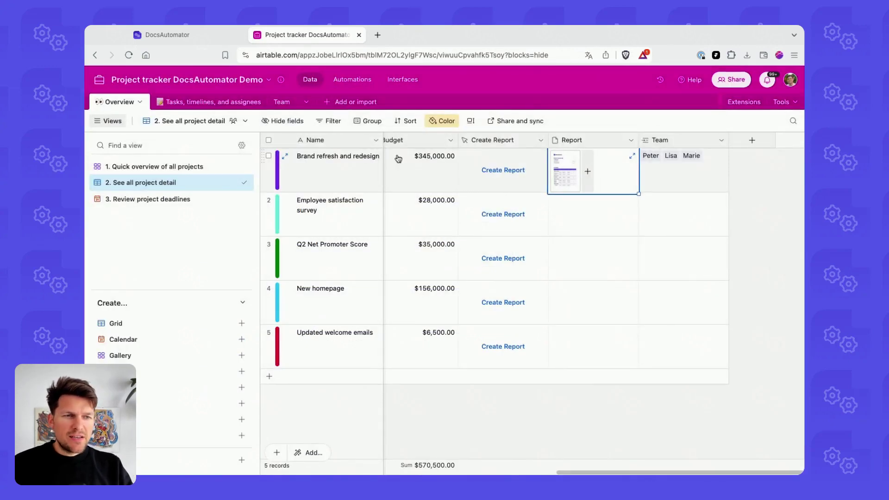
left_click(200, 109)
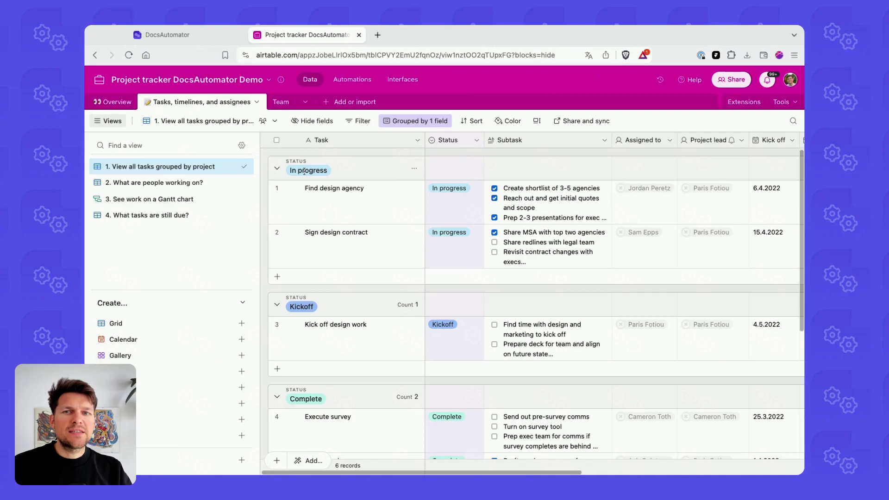
mouse_move(333, 198)
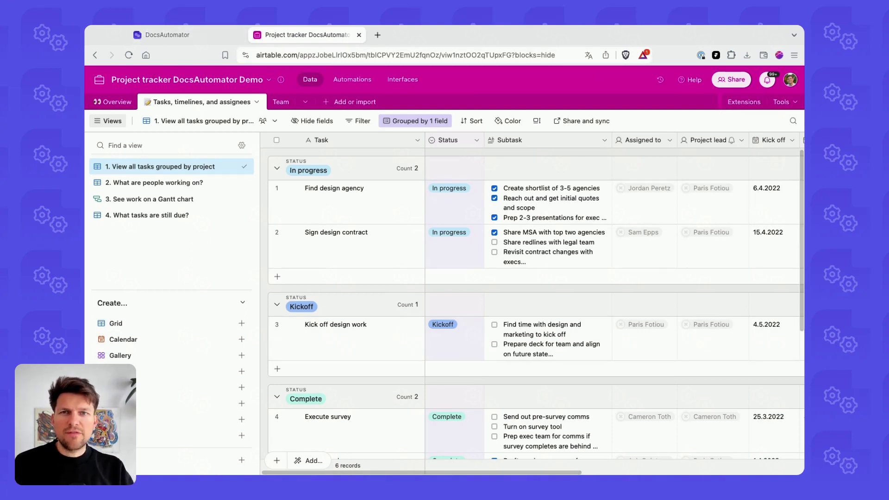
- Review the Grouping Demo Task Management automation's Airtable source and PM Template 2024 Grouping Demo template
left_click(167, 35)
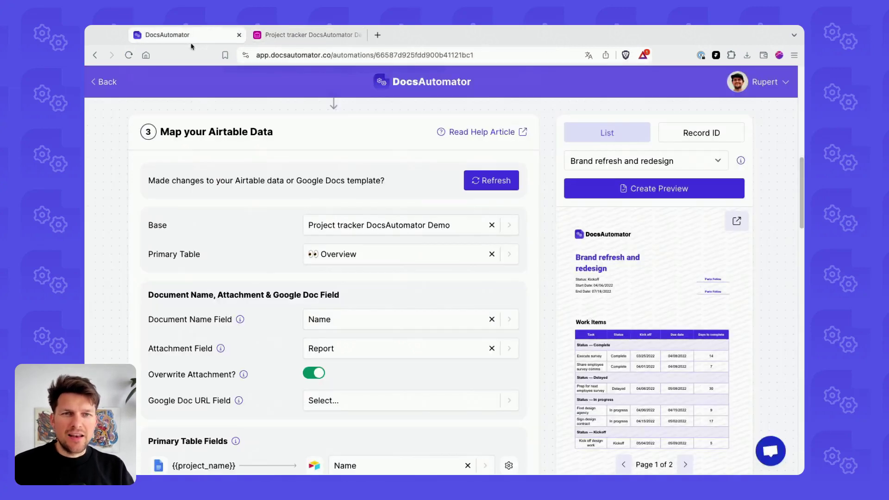
scroll(334, 161, "up", 10)
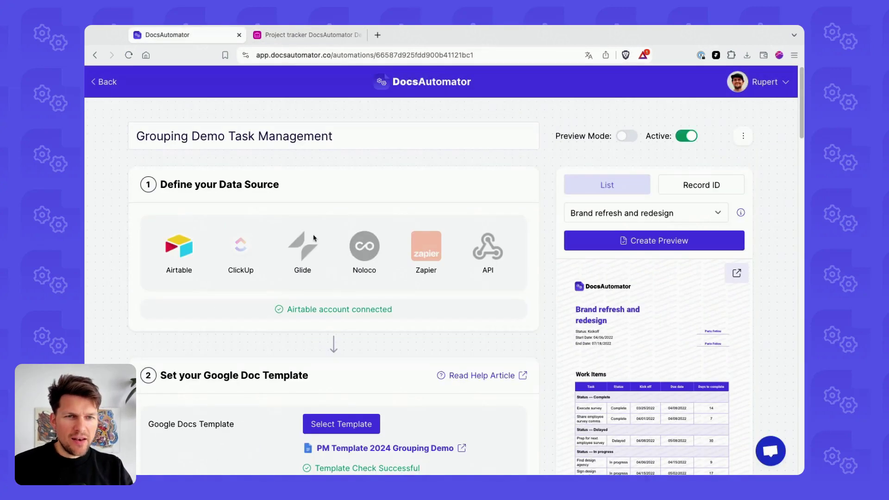
left_click(219, 137)
left_click(364, 138)
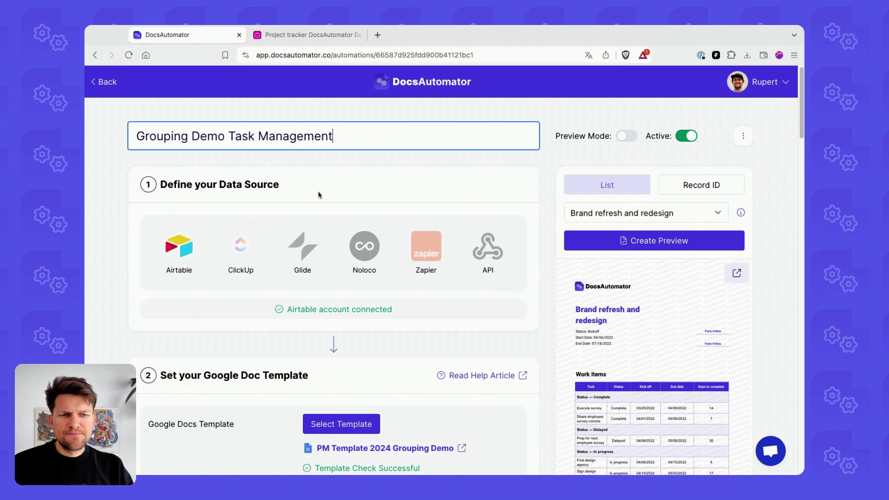
scroll(202, 245, "down", 5)
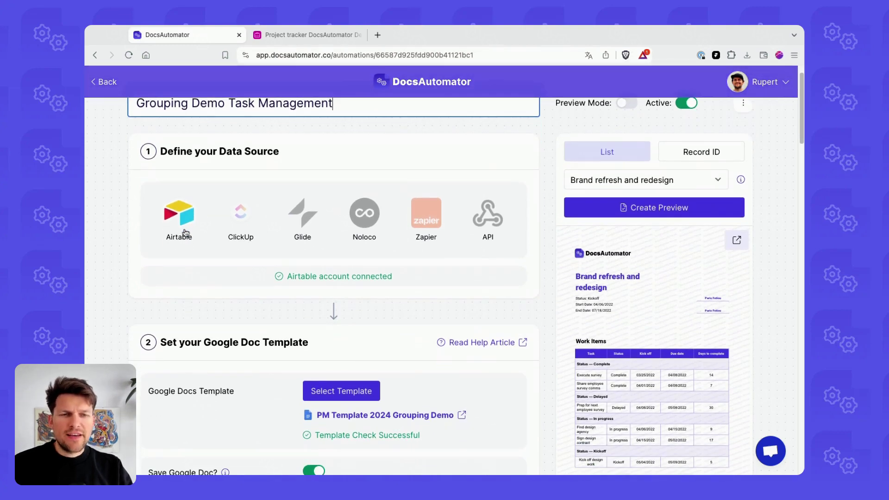
- Inspect the template's Work Items placeholders: line_items_1, Status and days_to_complete
left_click(379, 231)
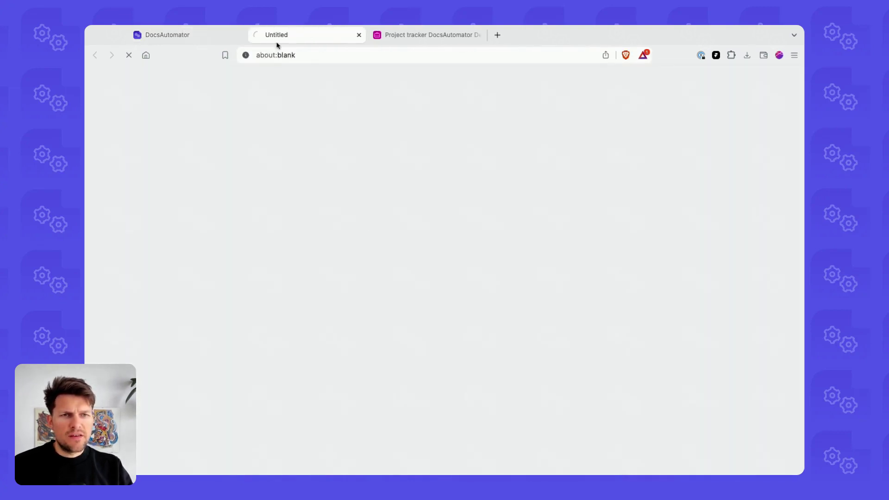
scroll(386, 266, "down", 3)
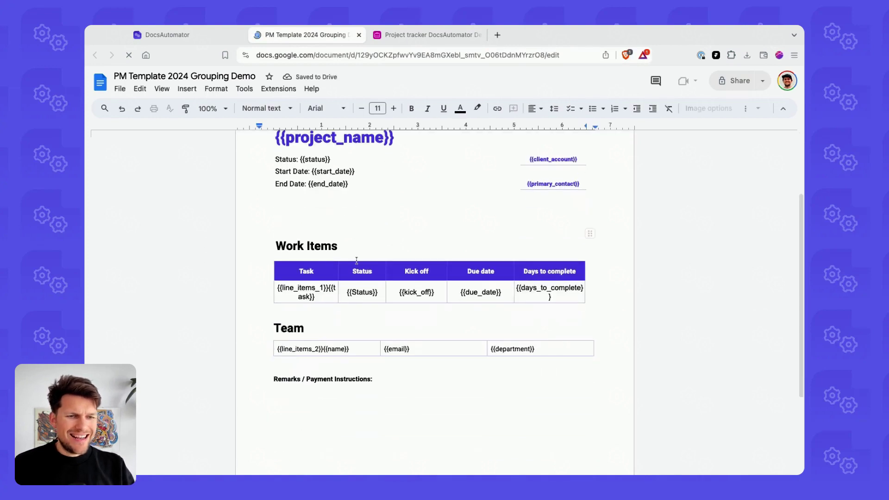
mouse_move(370, 293)
left_mouse_down()
mouse_move(280, 284)
mouse_move(543, 294)
left_mouse_up()
left_click(543, 293)
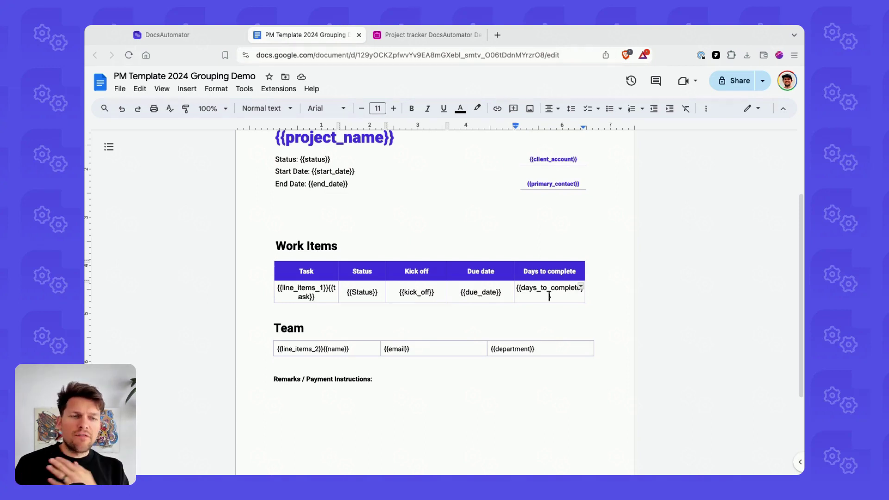
left_click(299, 288)
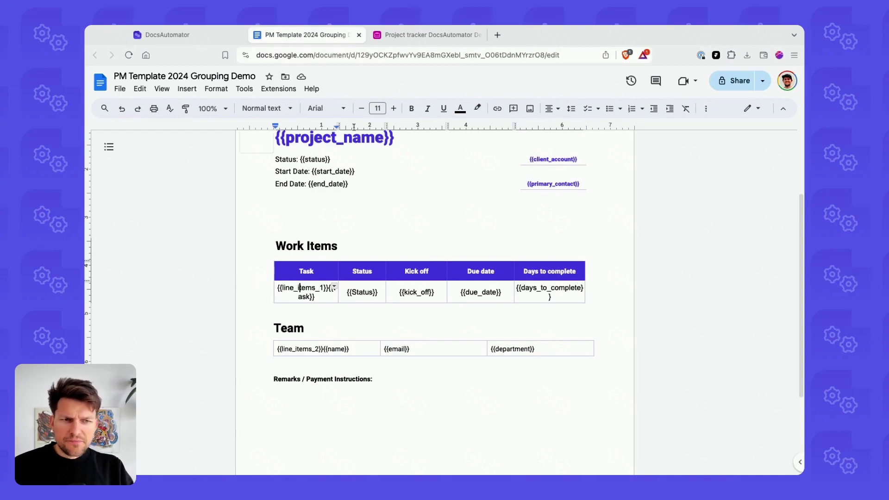
left_click(363, 292)
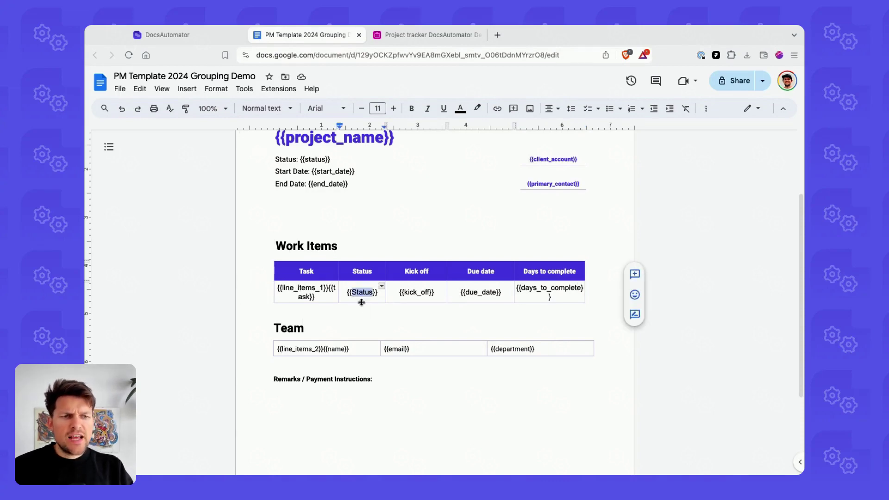
key("ctrl+shift+Tab")
- Confirm Line item table 1 groups the linked Tasks by the Status field
scroll(363, 248, "down", 7)
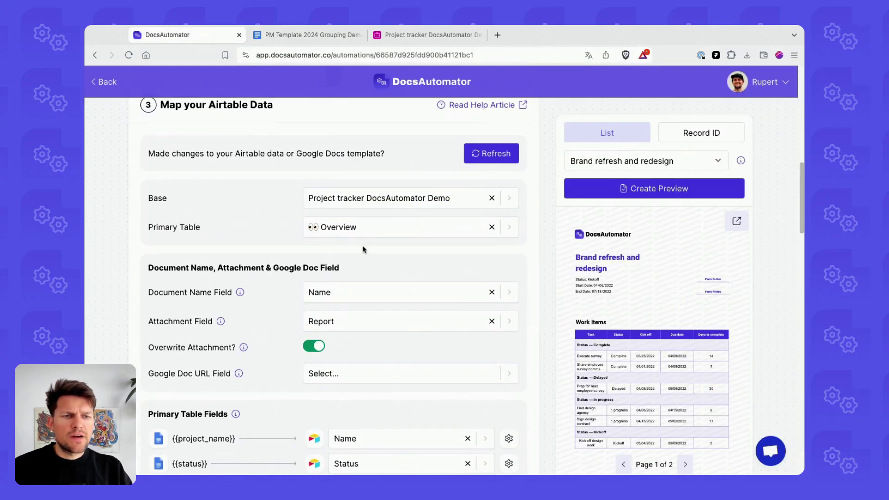
scroll(316, 258, "down", 3)
scroll(317, 258, "down", 9)
scroll(241, 201, "up", 3)
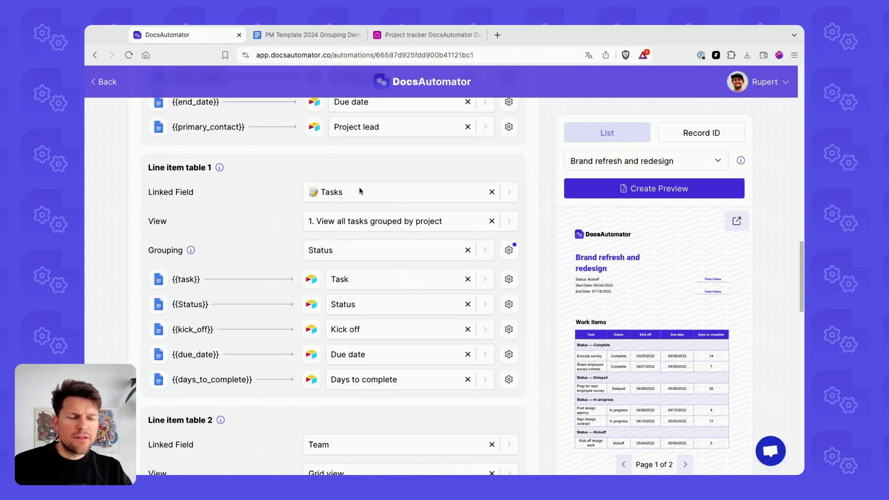
double_click(177, 254)
left_click(232, 258)
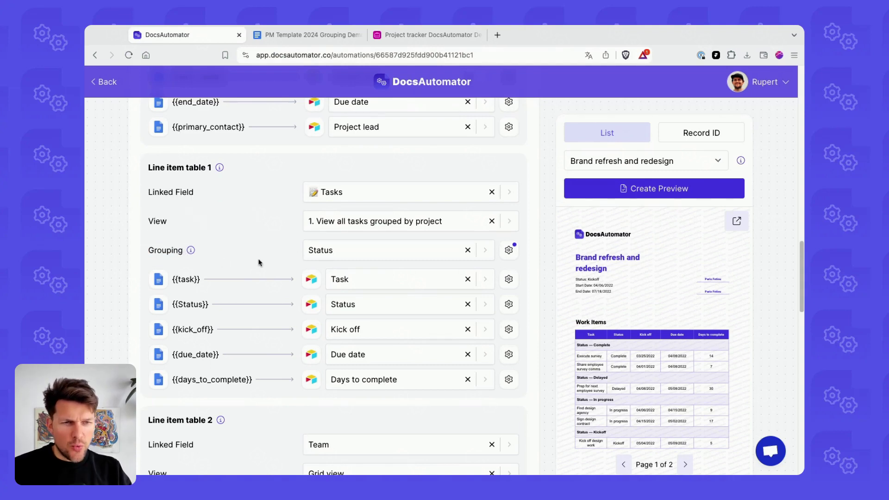
left_click(324, 250)
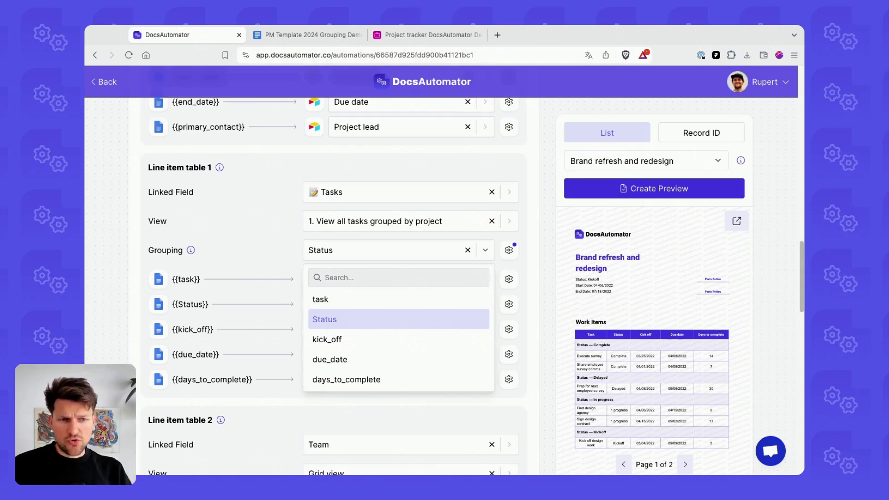
left_click(249, 255)
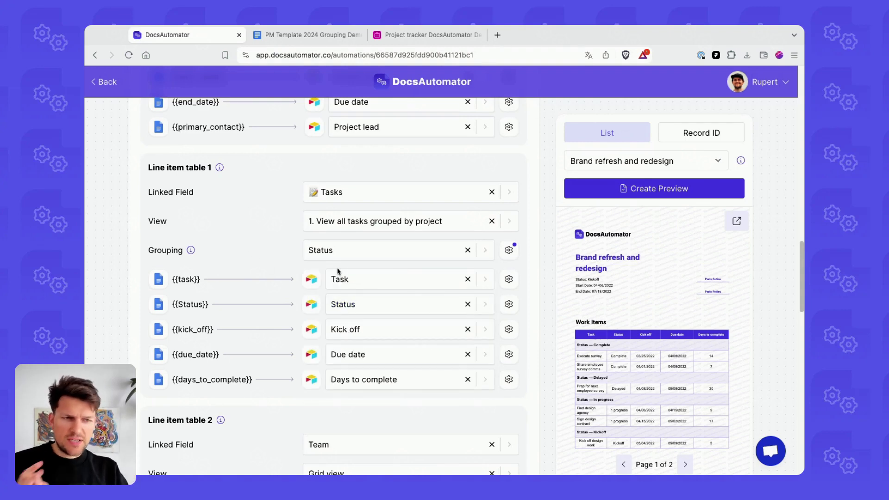
- Center the Status group header text, keeping the placeholder-plus-value headline, and open the preview externally
left_click(509, 251)
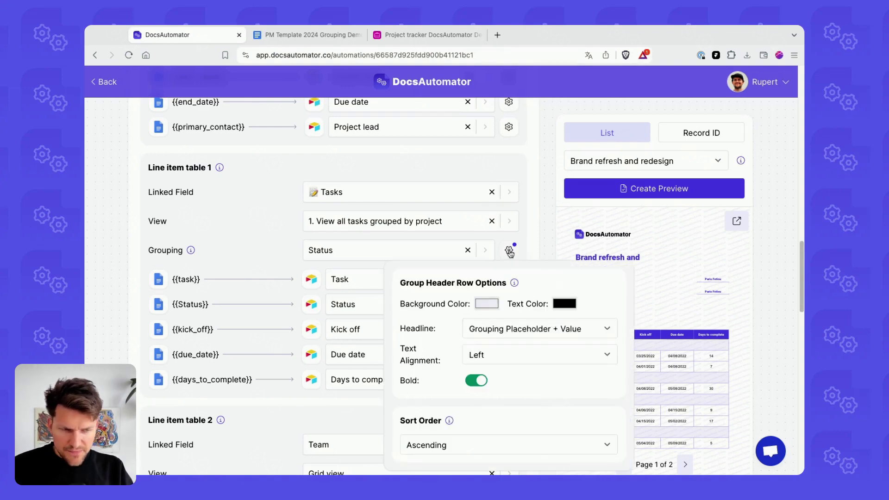
scroll(394, 278, "down", 2)
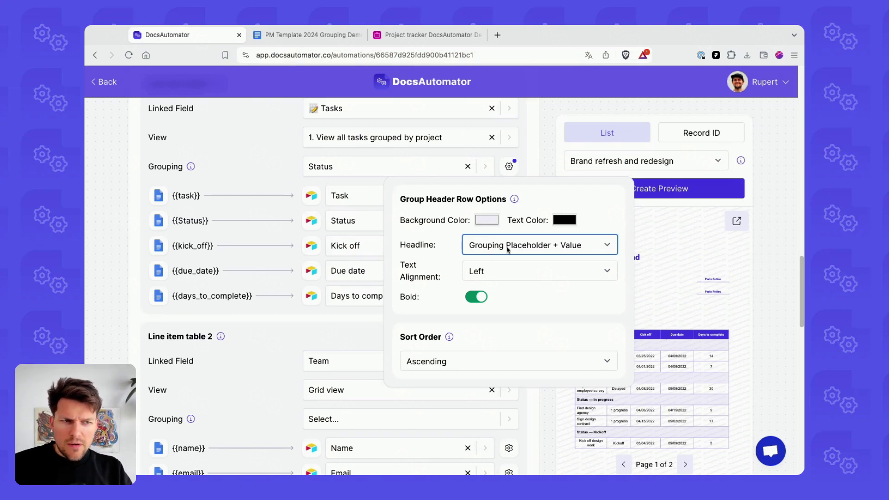
key("Down")
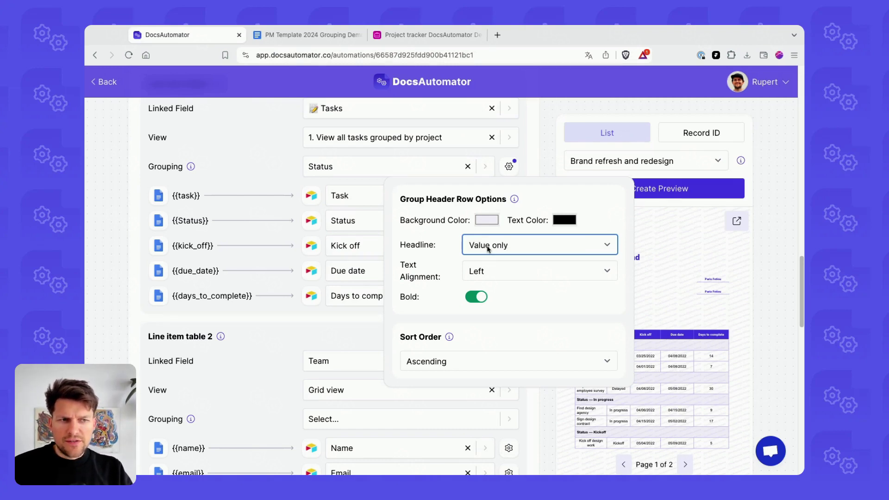
key("Up")
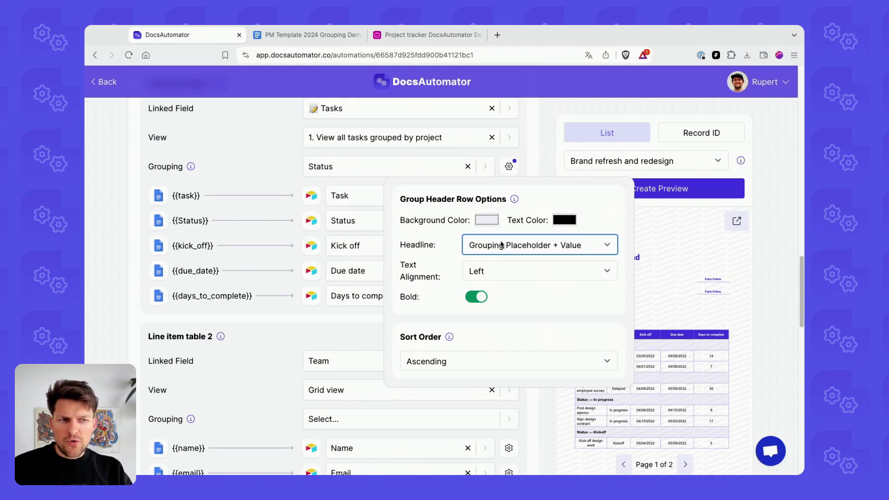
left_click(456, 251)
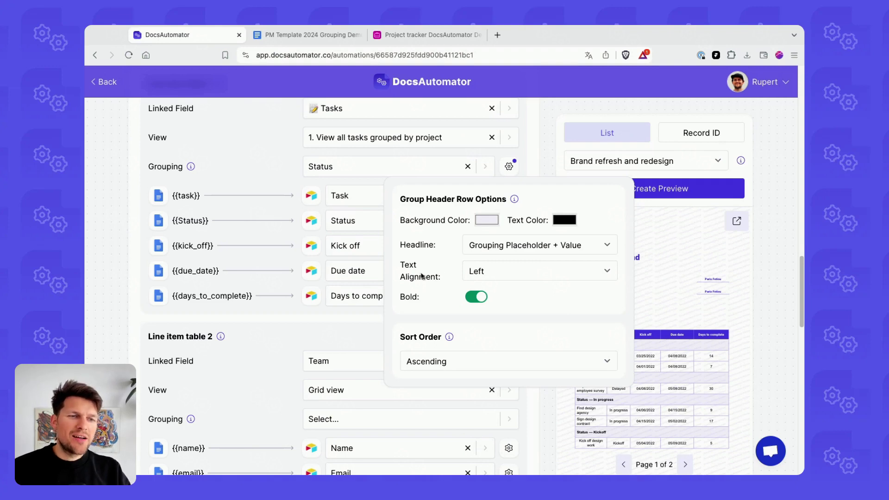
left_click(494, 271)
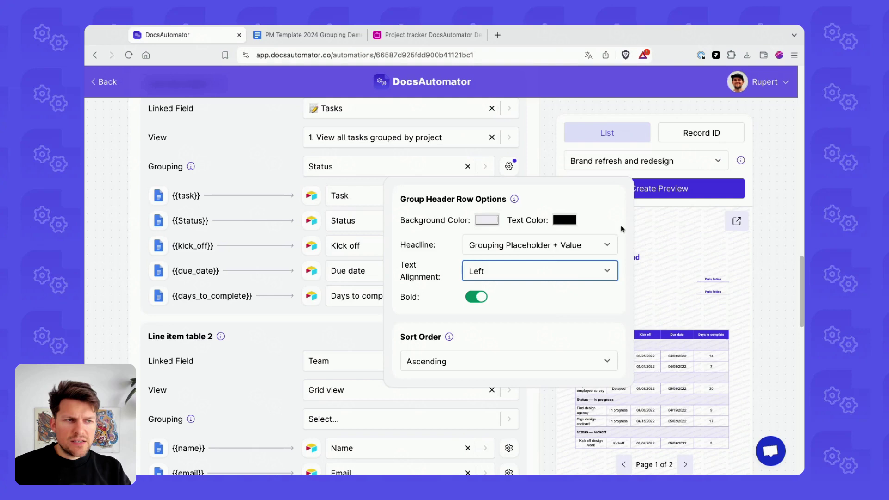
left_click(736, 221)
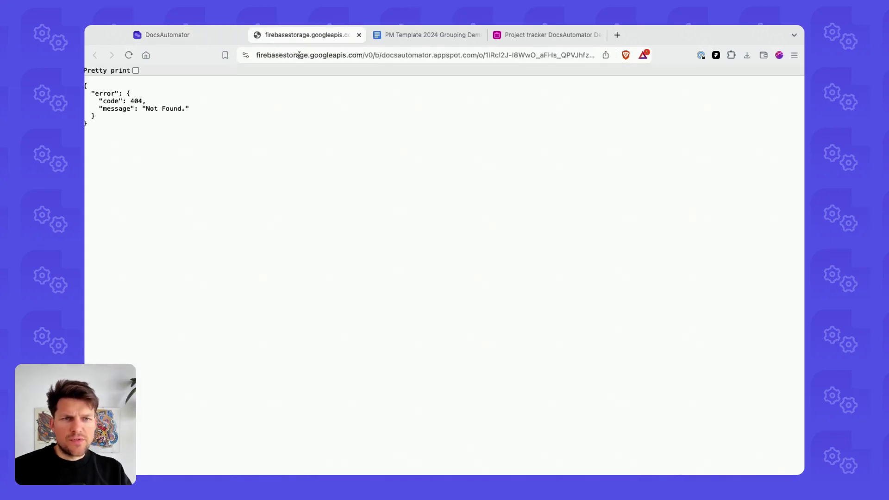
- Close the broken 404 preview tabs and return to the automation editor
left_click(359, 35)
left_click(305, 34)
left_click(185, 34)
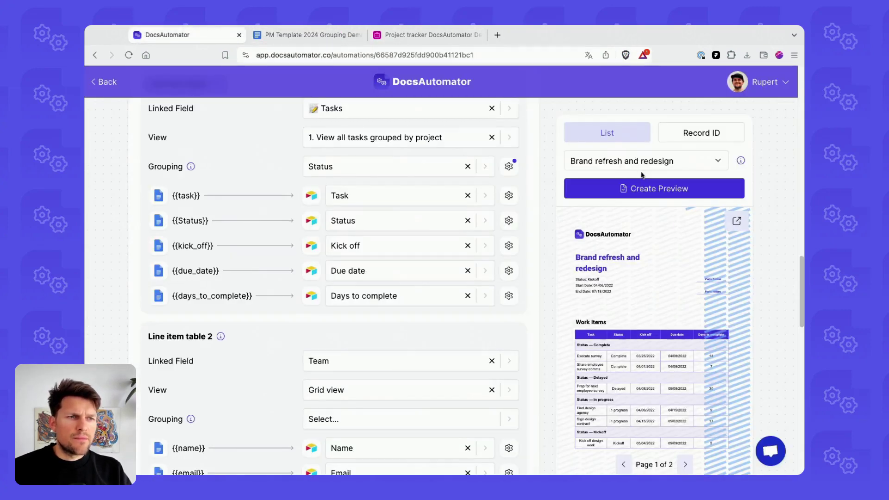
- Regenerate the Brand refresh and redesign preview and view its PDF in a new tab
left_click(642, 182)
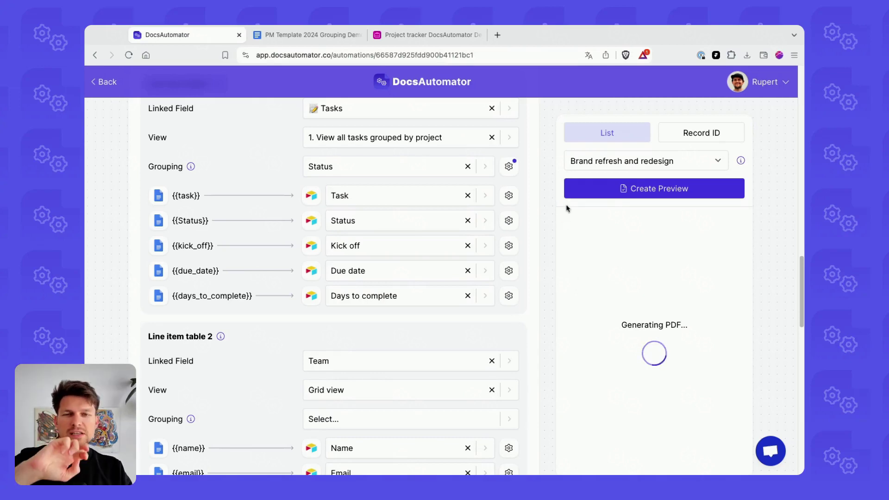
left_click(734, 217)
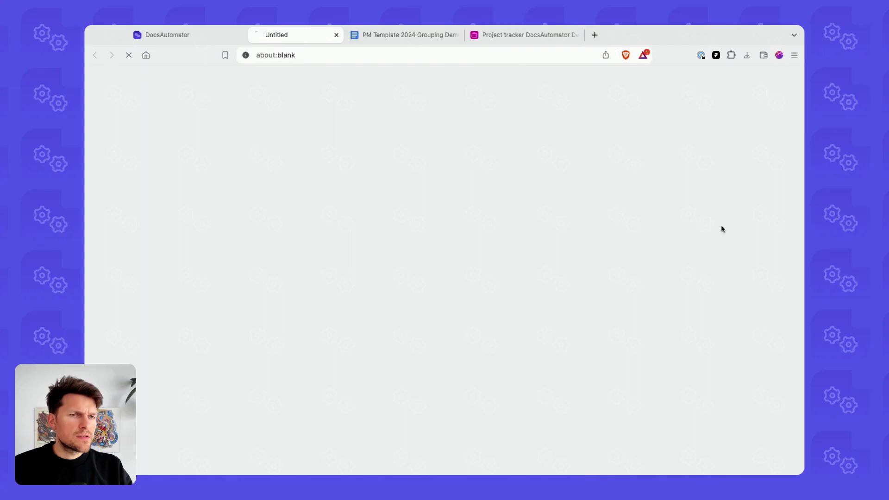
scroll(406, 185, "down", 4)
scroll(323, 195, "down", 1)
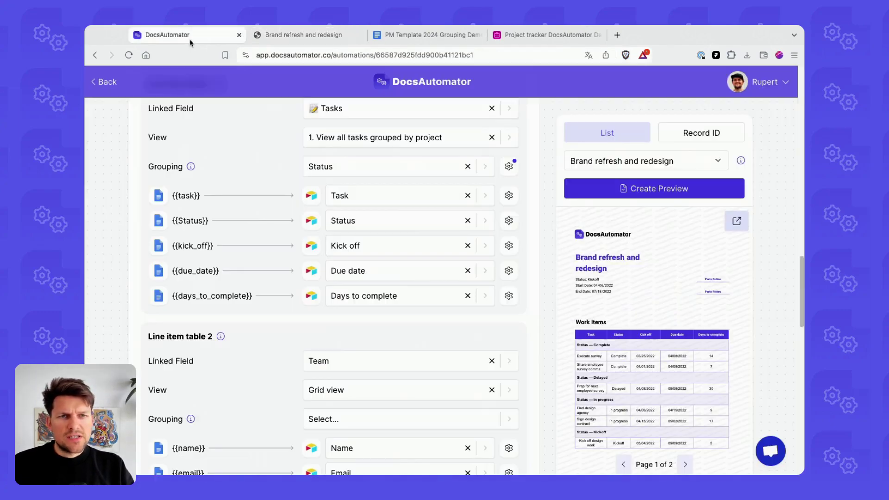
- Check the group header text alignment setting in the Status grouping options
key("ctrl+shift+Tab")
left_click(509, 166)
left_click(483, 276)
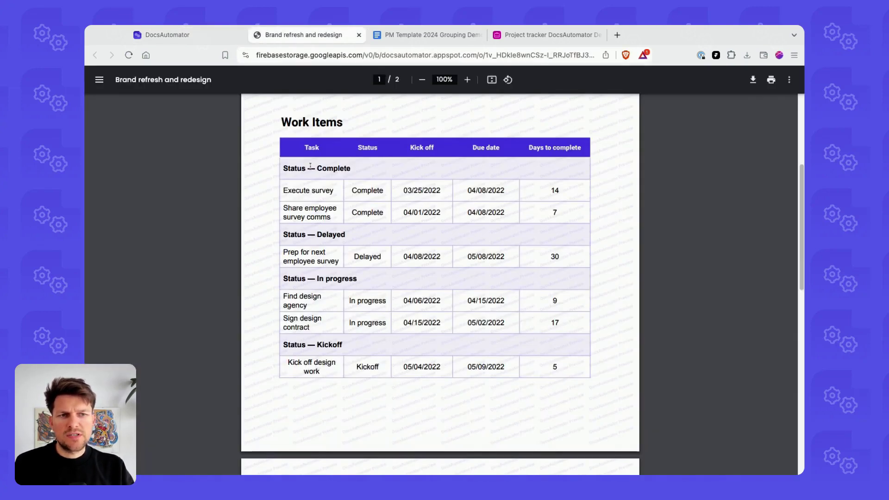
- Inspect the left-aligned Complete header in the PDF, then reopen the group header options
double_click(310, 167)
left_click(437, 174)
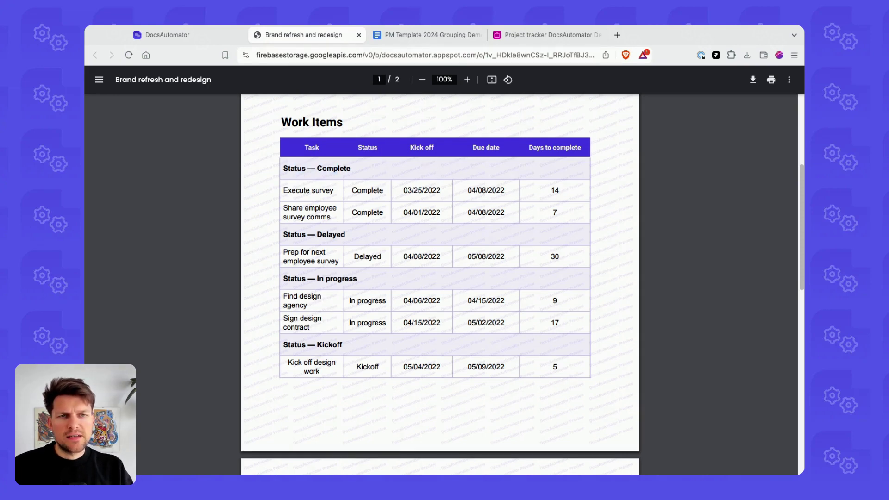
left_click(167, 34)
left_click(509, 166)
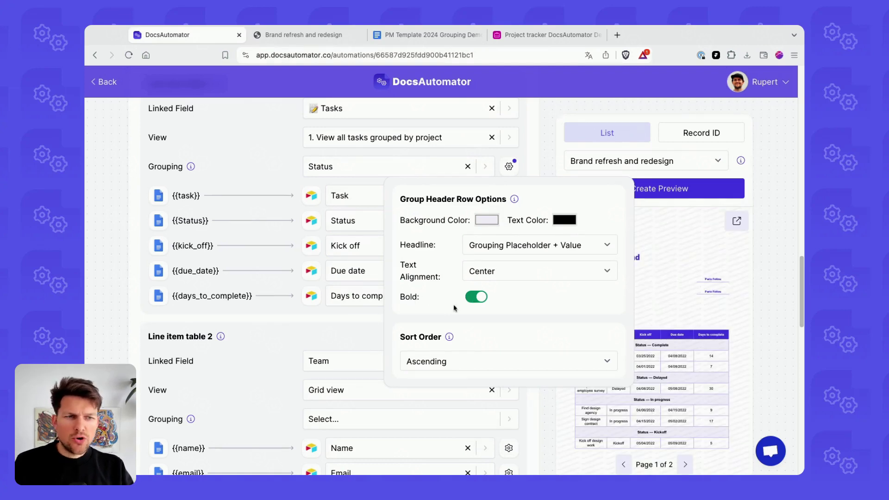
- Toggle the group sort order to Descending and back to Ascending, then refresh the preview
scroll(453, 310, "down", 2)
scroll(413, 283, "down", 2)
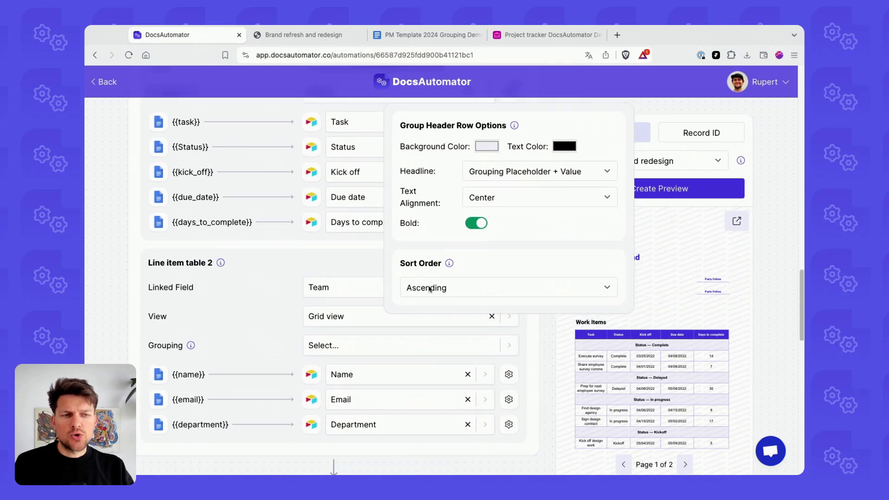
scroll(417, 287, "up", 2)
left_click(416, 329)
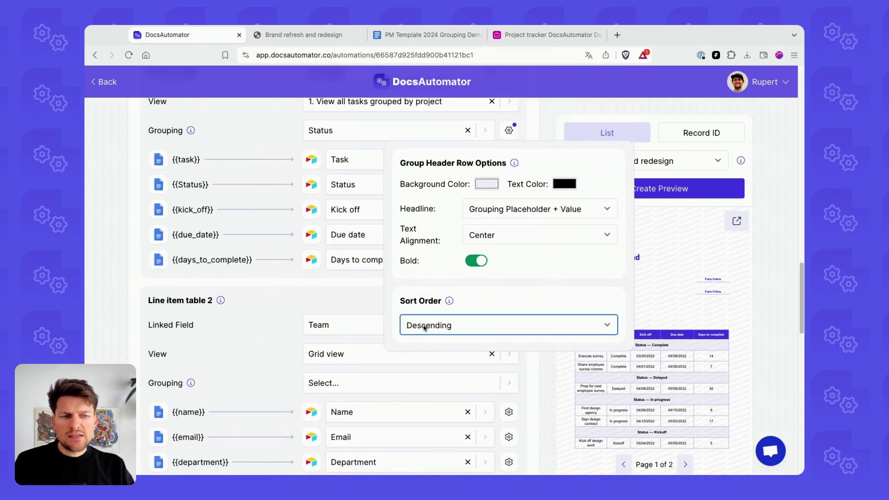
left_click(424, 329)
left_click(424, 318)
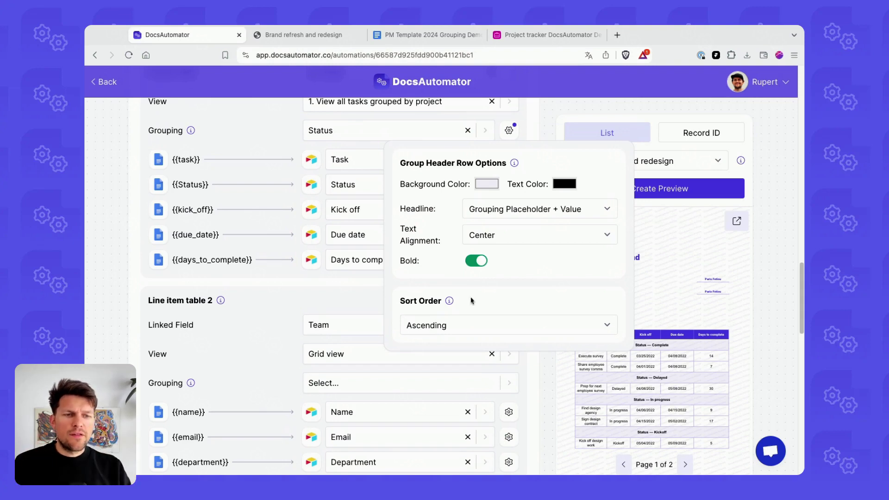
left_click(324, 269)
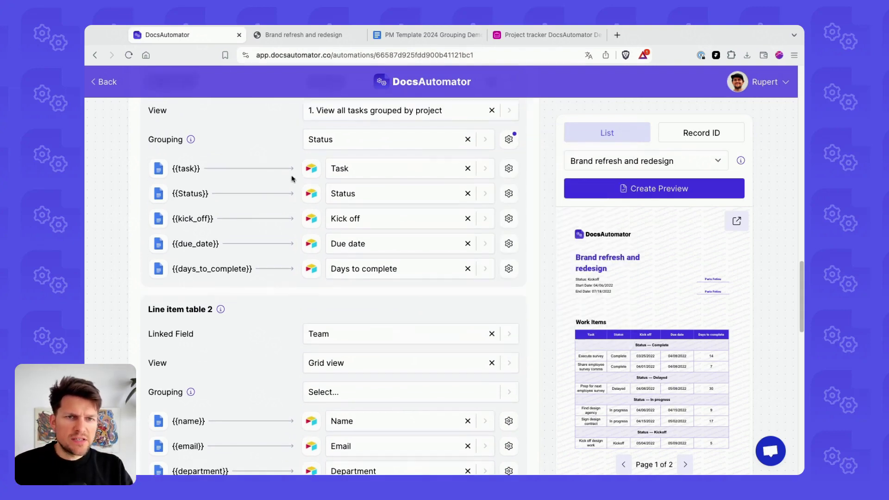
- Reopen the group header row options to verify centered, bold headers
scroll(339, 155, "up", 3)
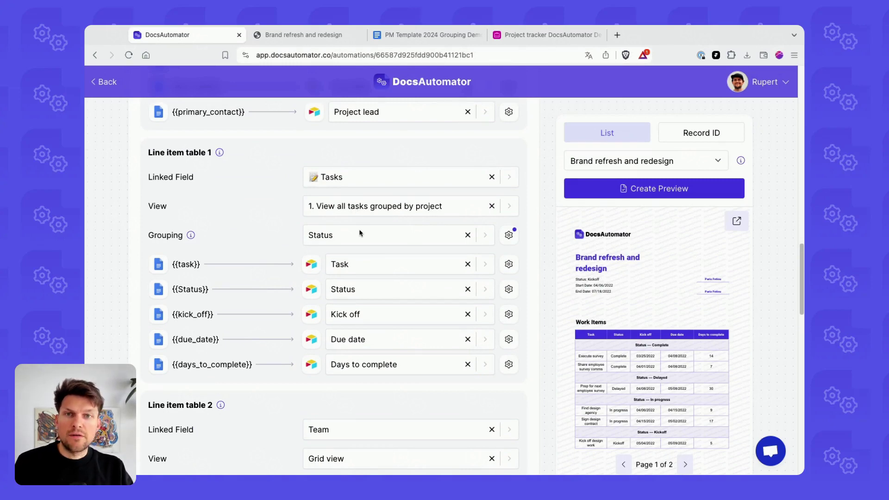
left_click(509, 235)
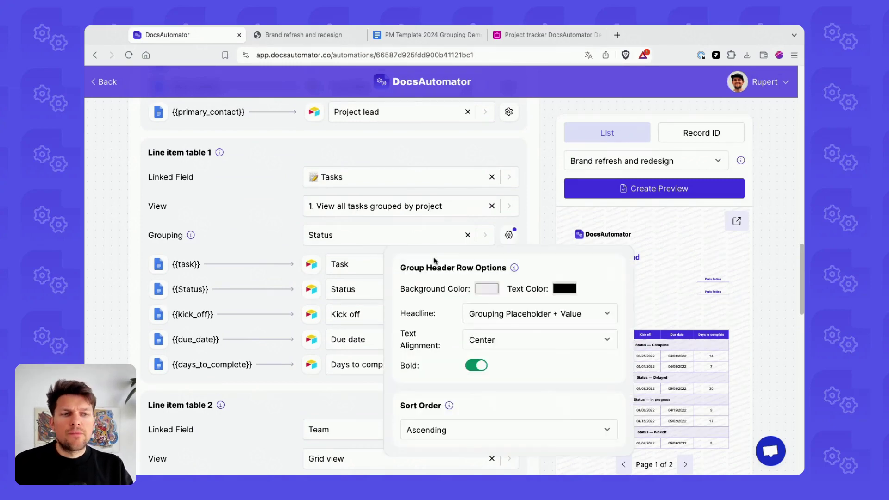
left_click(261, 241)
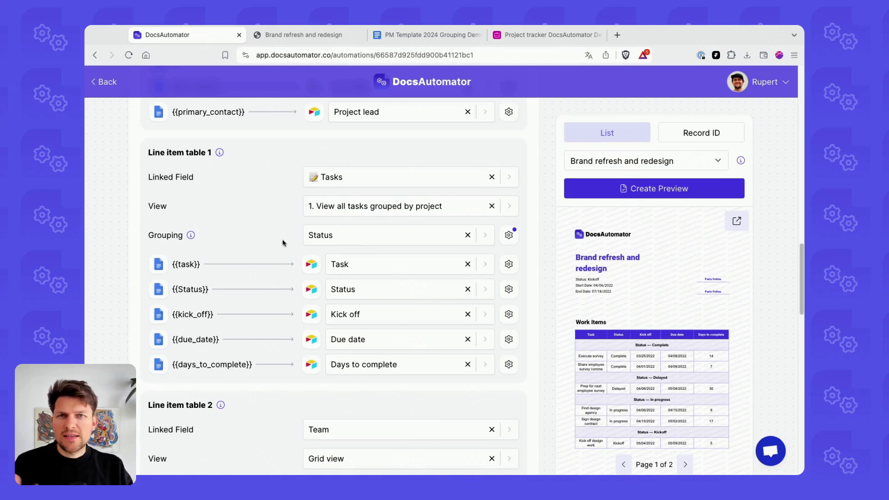
left_click(514, 239)
scroll(516, 244, "down", 3)
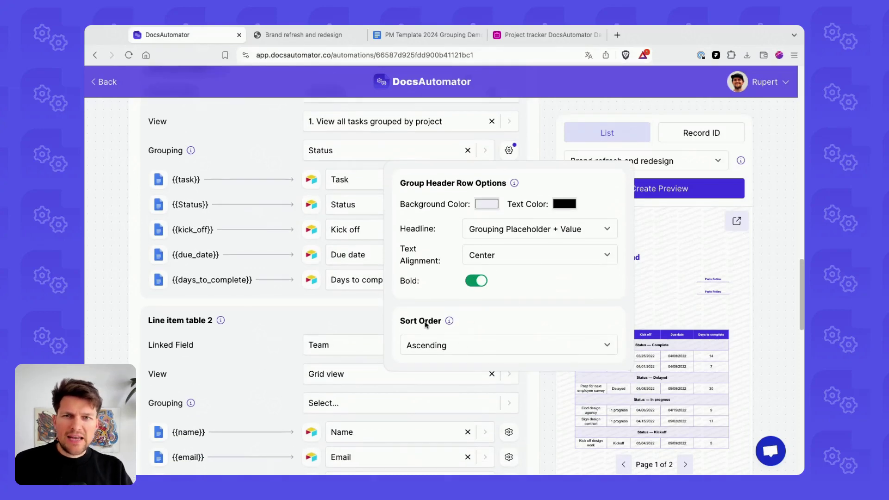
- View the refreshed preview PDF and verify the centered, bold Status headers in Work Items
left_click(544, 155)
left_click(732, 224)
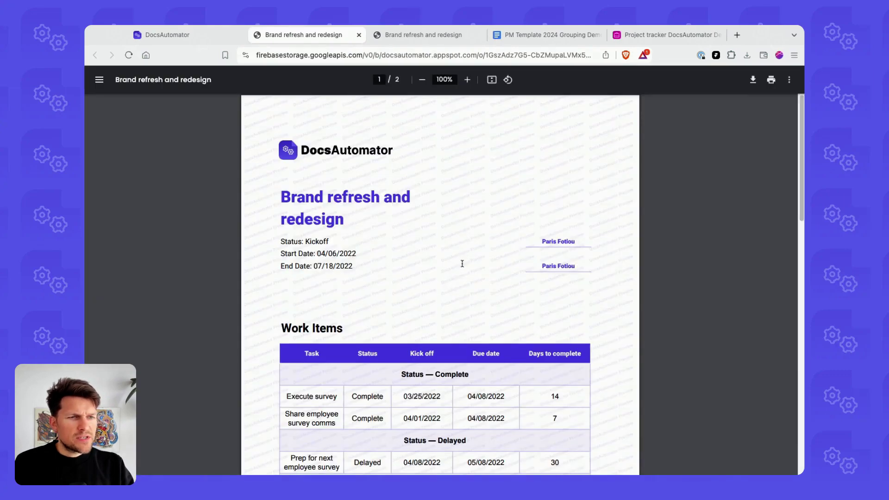
scroll(439, 181, "down", 5)
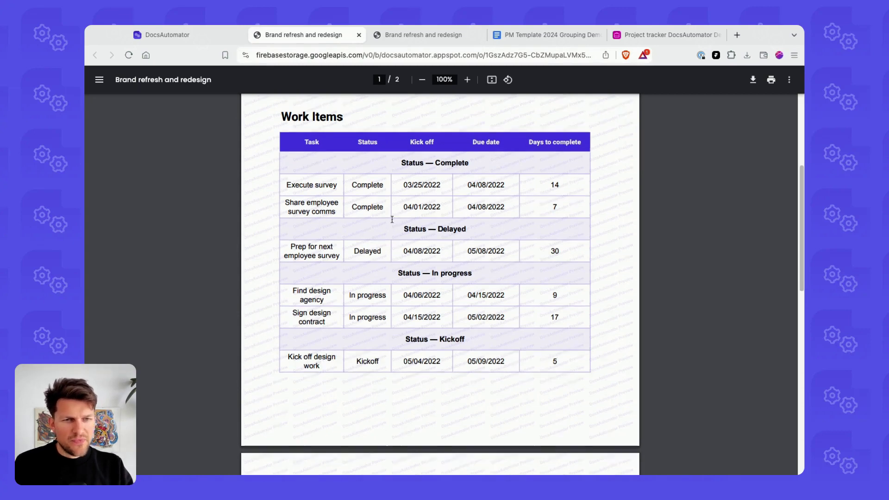
scroll(379, 134, "up", 1)
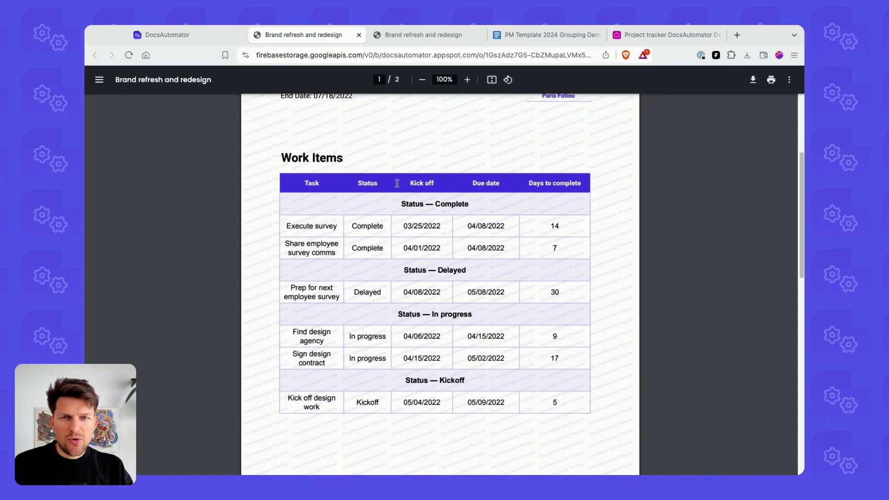
scroll(460, 230, "down", 2)
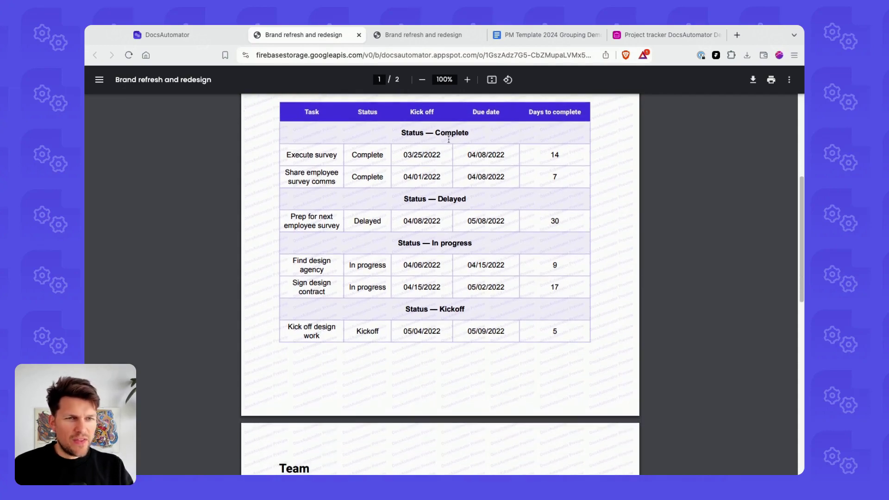
scroll(449, 139, "up", 1)
key("ctrl+shift+Tab")
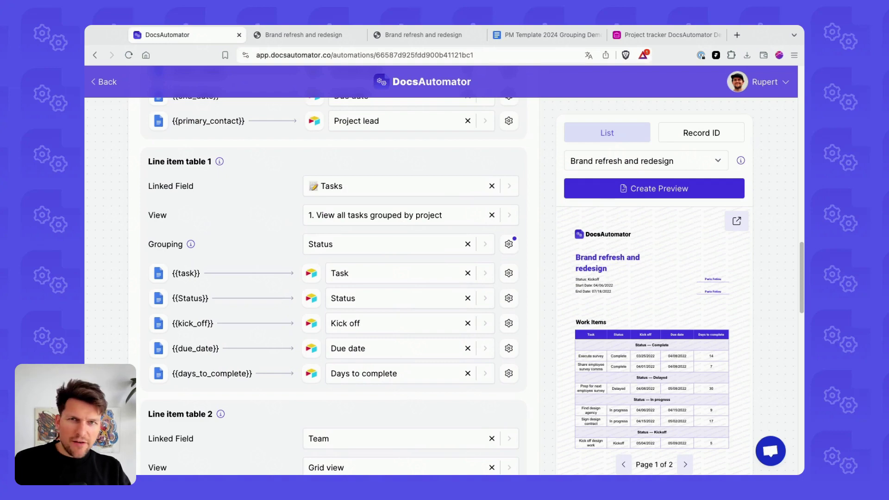
- Remove and reapply Status grouping to reset header options to defaults, then return to the automations list
left_click(469, 244)
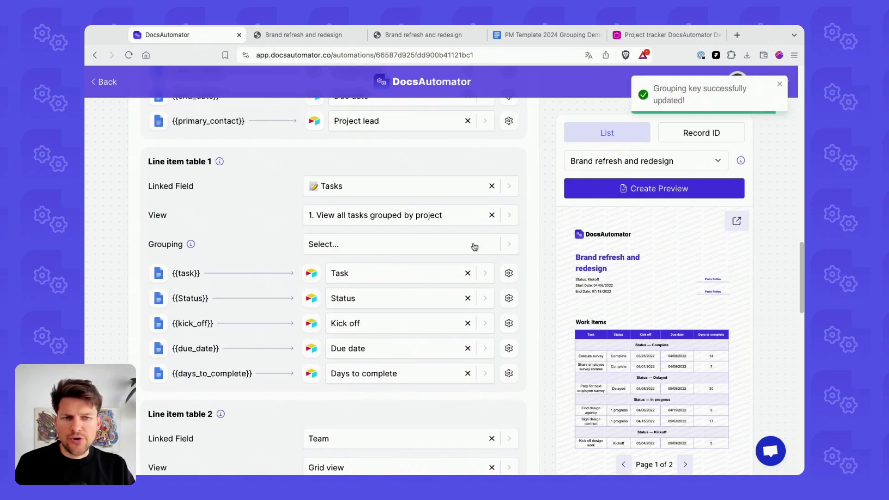
left_click(380, 245)
left_click(357, 305)
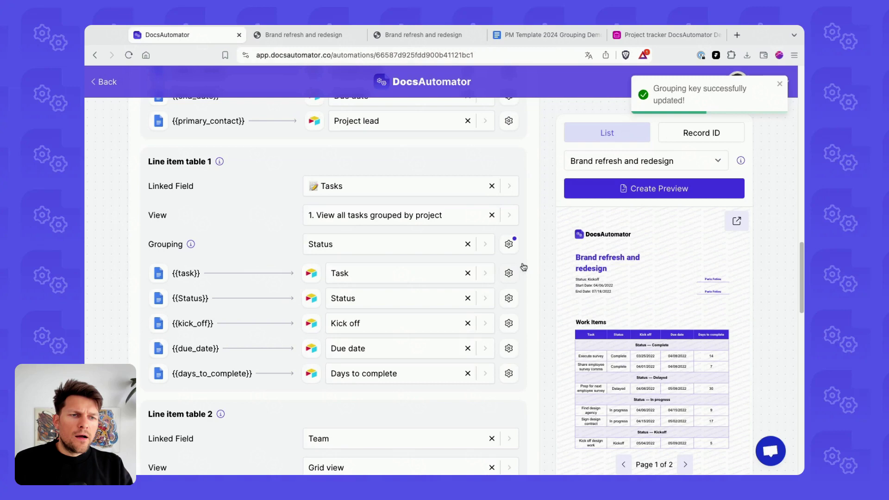
left_click(509, 245)
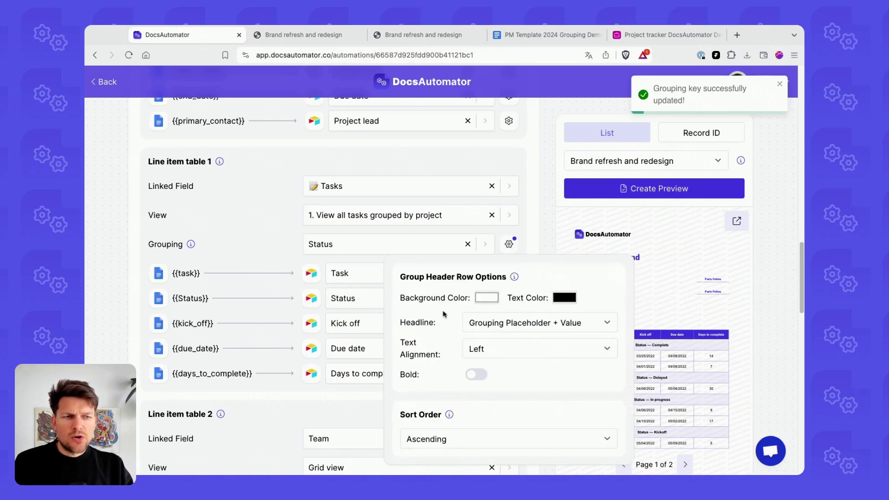
left_click(509, 244)
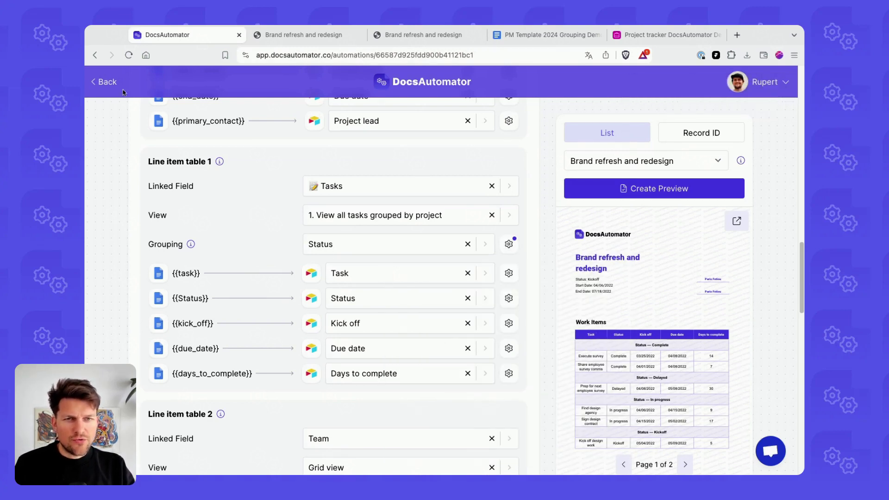
left_click(98, 82)
scroll(319, 387, "down", 10)
scroll(275, 346, "down", 10)
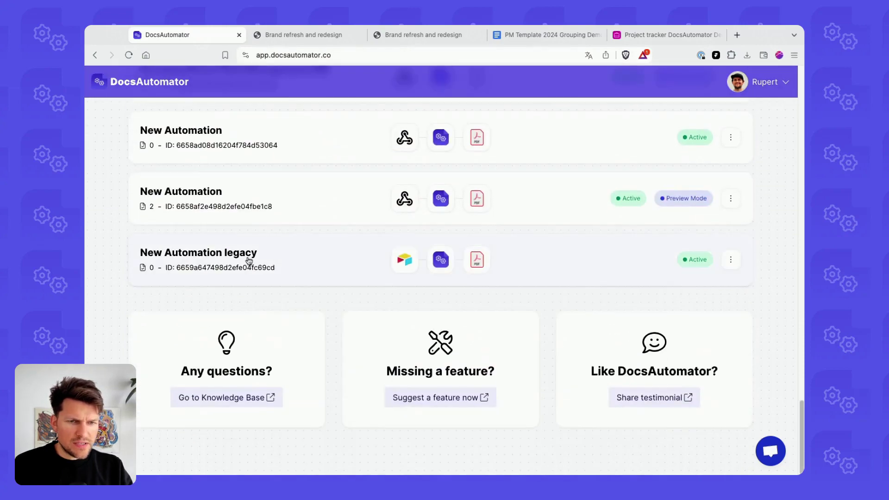
scroll(248, 256, "up", 2)
scroll(262, 231, "up", 2)
left_click(365, 239)
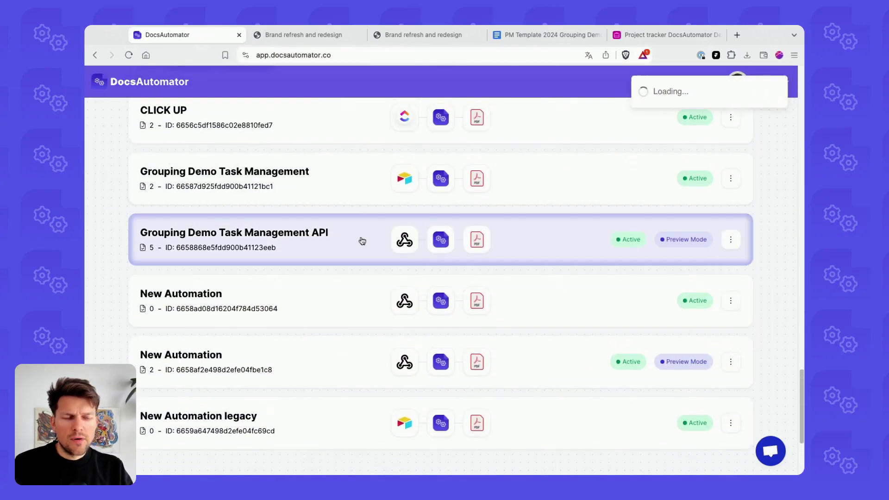
scroll(435, 197, "down", 5)
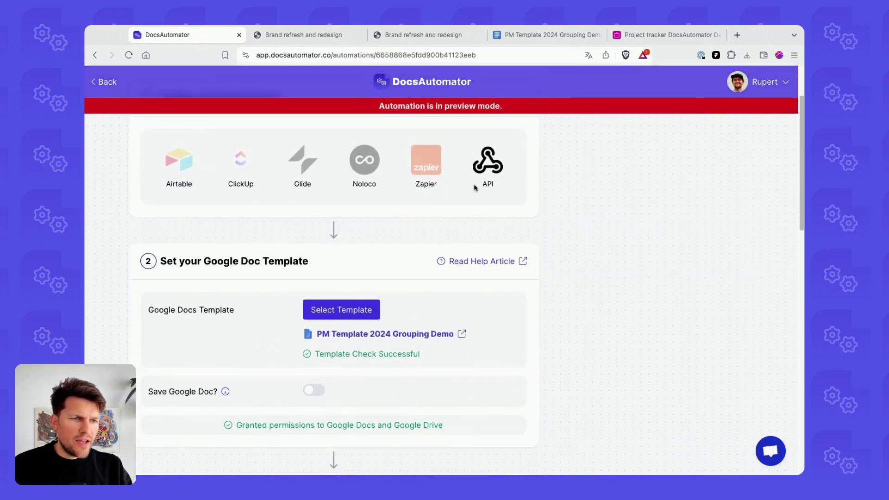
scroll(448, 226, "down", 15)
scroll(387, 280, "down", 8)
scroll(432, 274, "up", 10)
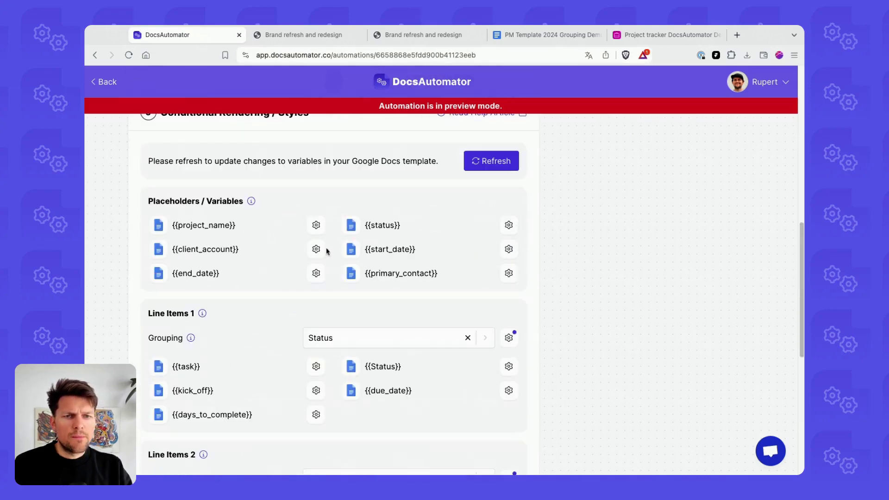
scroll(263, 373, "down", 1)
scroll(241, 287, "down", 3)
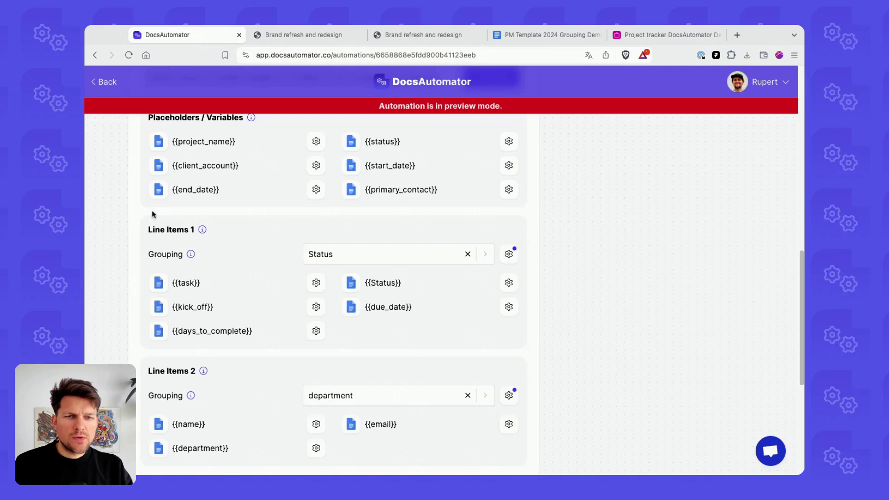
left_click(363, 254)
left_click(271, 254)
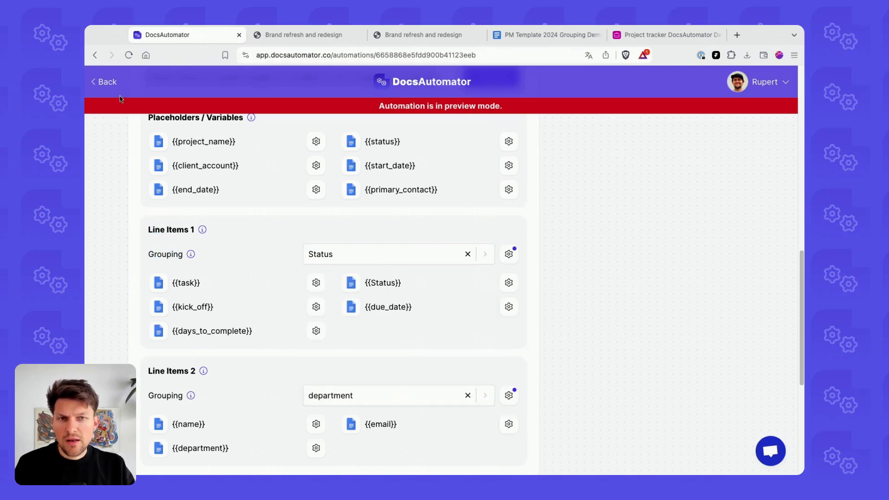
left_click(101, 87)
- Search automations for 'glid' and open the Glide Invoice Automation settings
left_click(211, 281)
type("g")
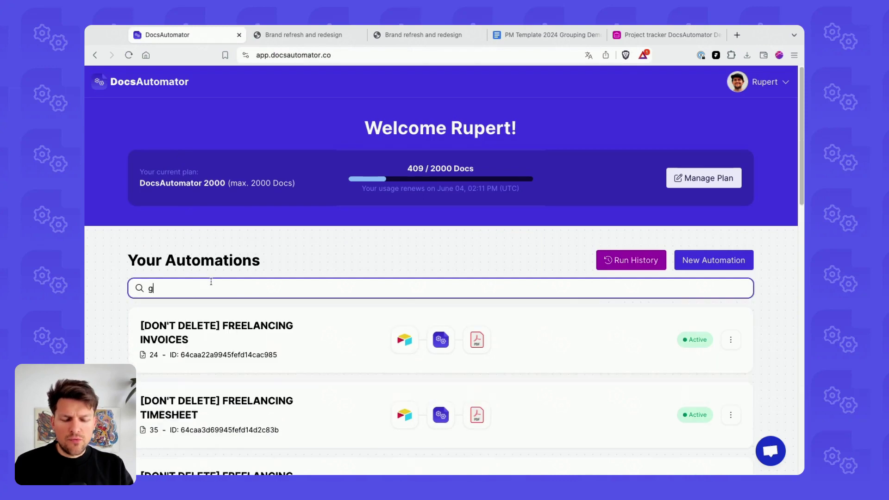
type("lide")
scroll(272, 319, "down", 1)
scroll(272, 320, "down", 4)
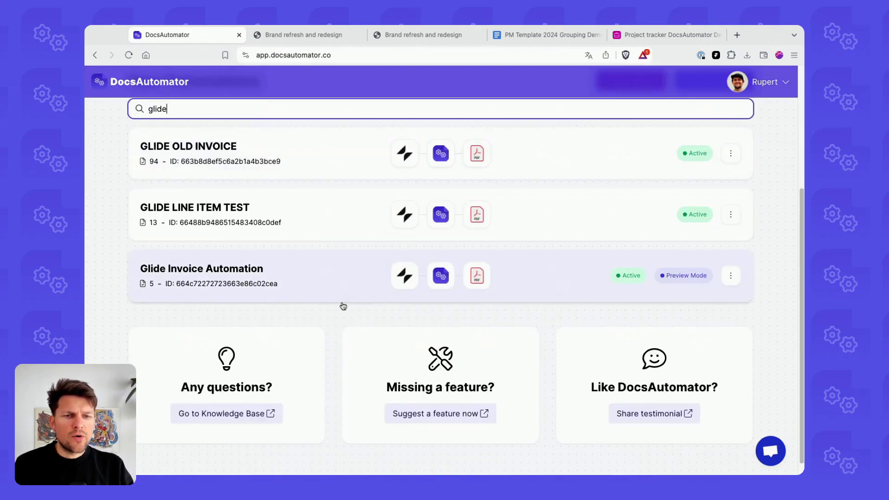
left_click(341, 299)
left_click(365, 299)
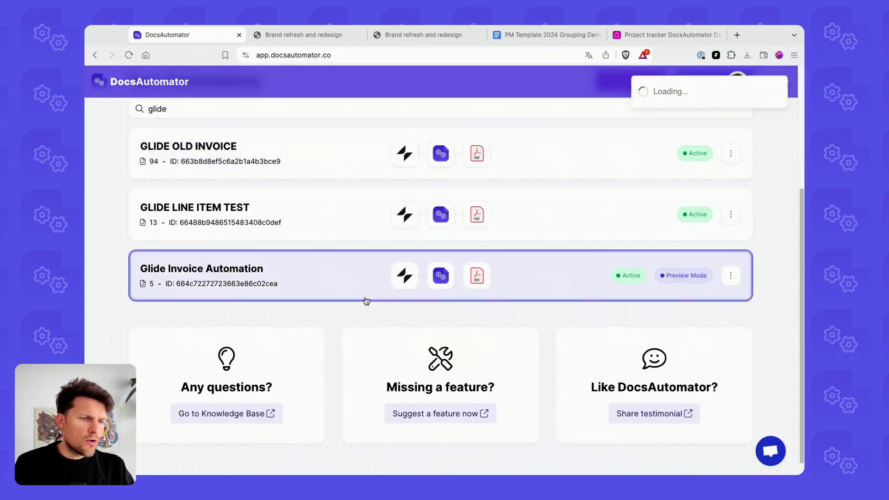
- Set Line Items 1 grouping to 'product', then clear it again
scroll(377, 227, "down", 10)
scroll(377, 227, "up", 7)
scroll(361, 231, "up", 4)
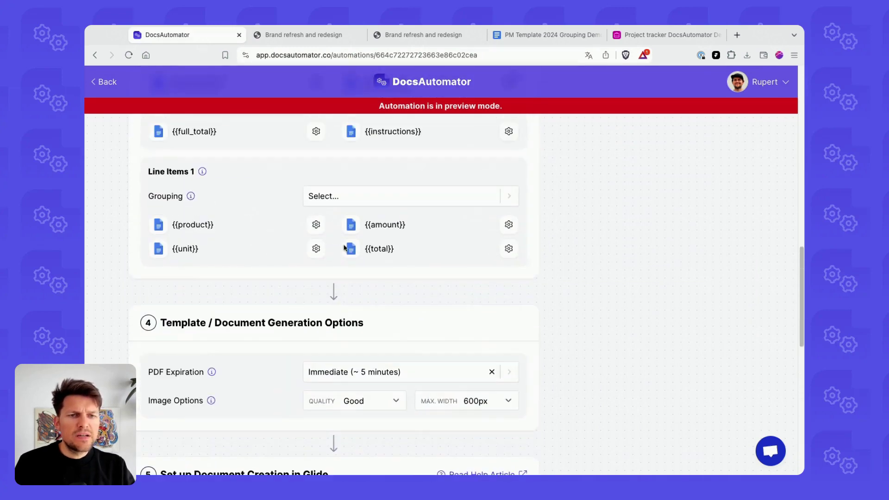
scroll(341, 238, "up", 2)
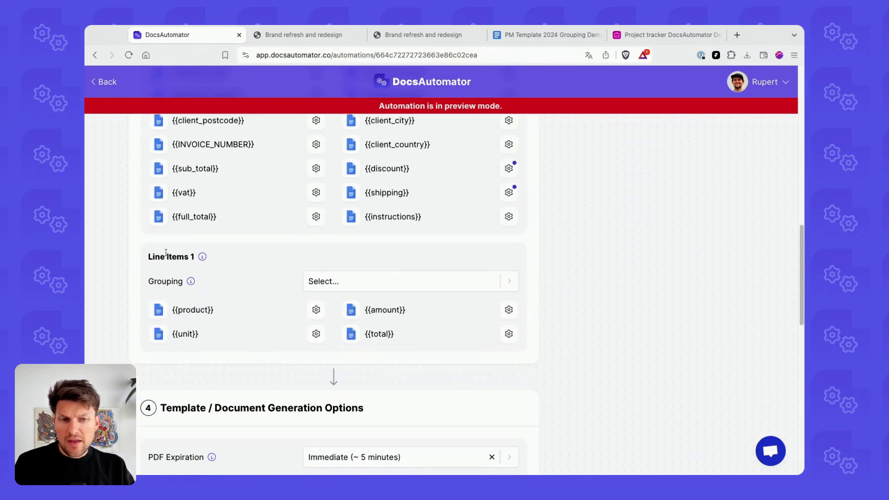
scroll(169, 265, "up", 1)
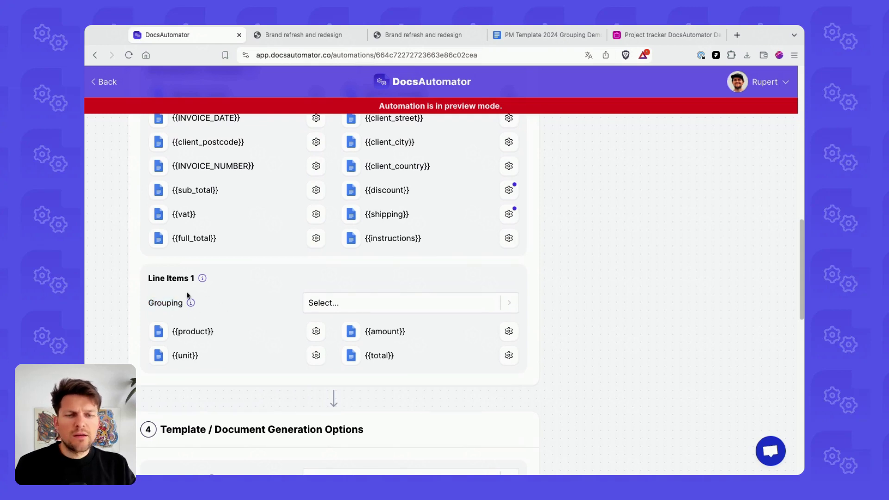
left_click(360, 297)
left_click(340, 356)
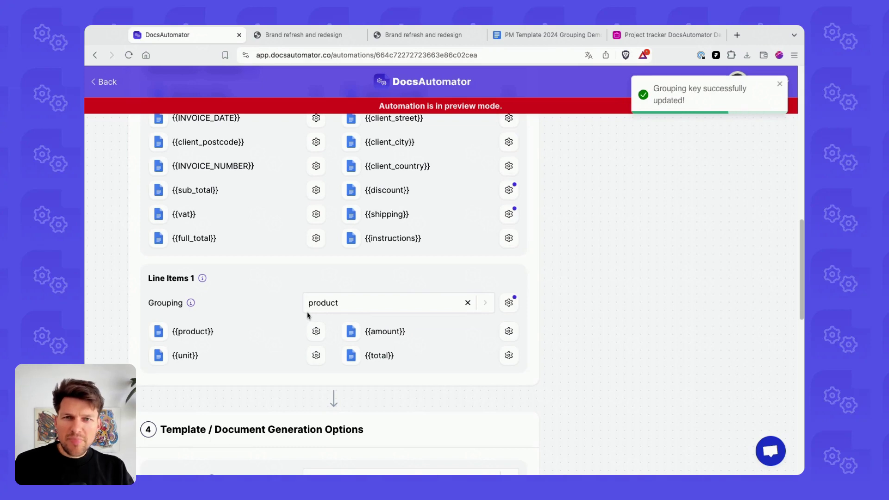
left_click(467, 303)
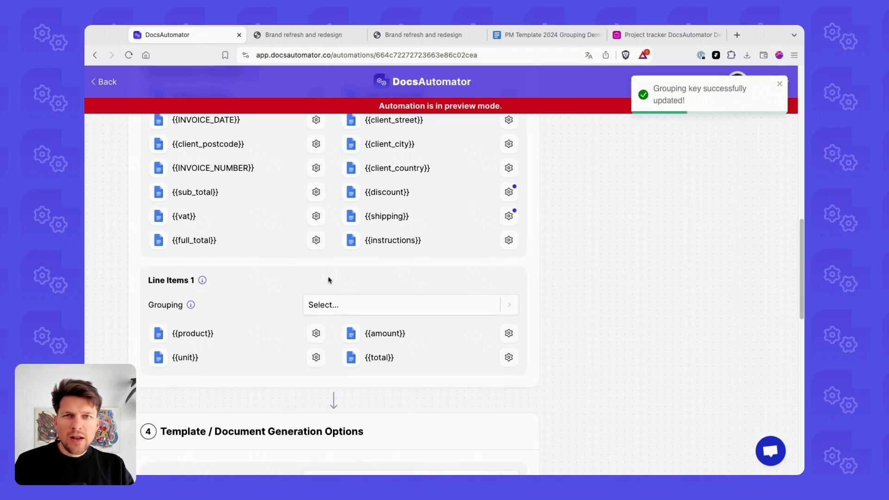
scroll(330, 280, "down", 1)
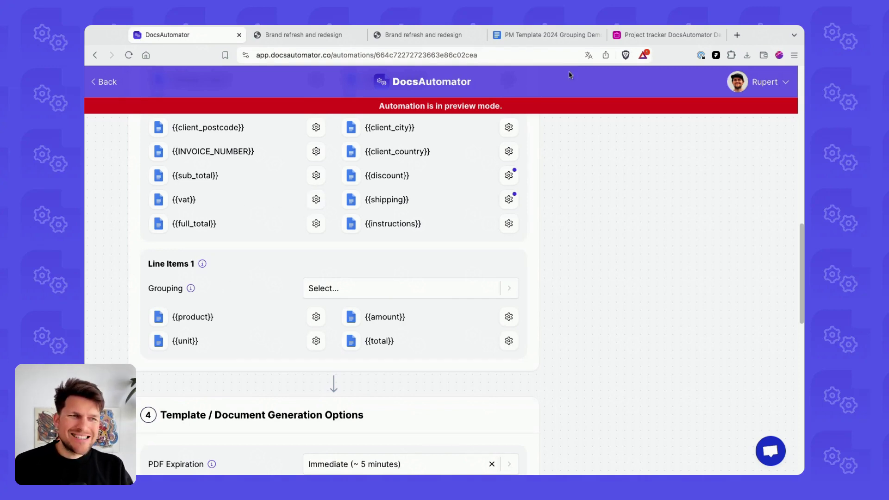
- Check the Task and {{Status}} placeholder cells in the Grouping Demo's Work Items table
left_click(573, 35)
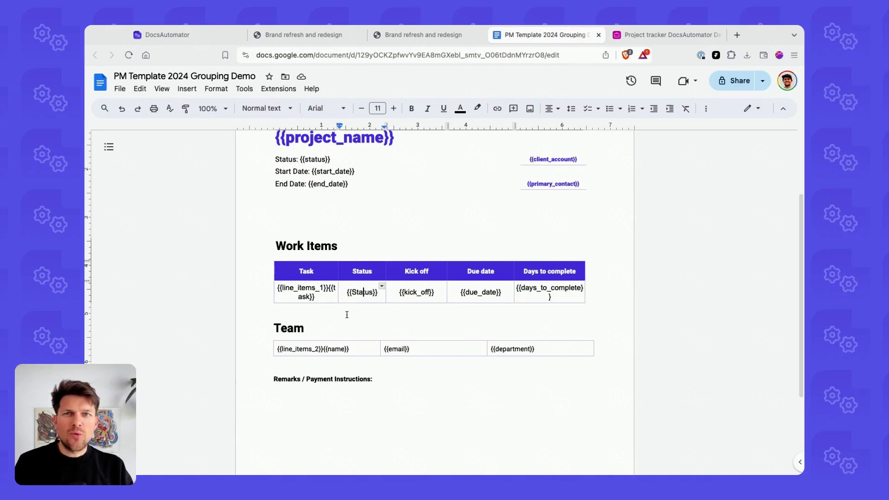
left_click(363, 292)
mouse_move(287, 292)
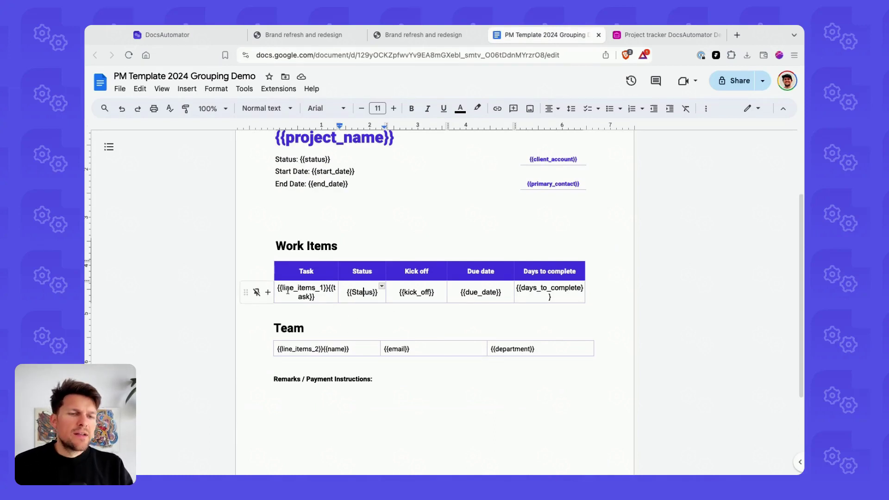
left_click_drag(282, 288, 320, 298)
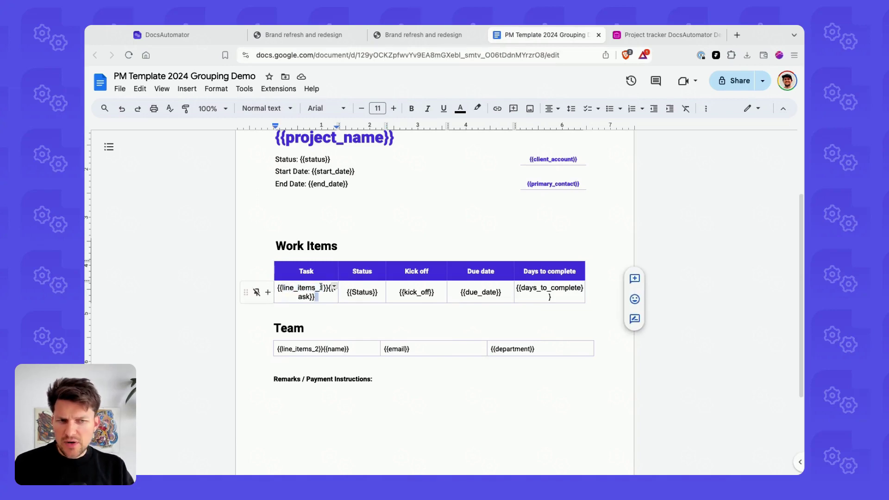
left_click(325, 287)
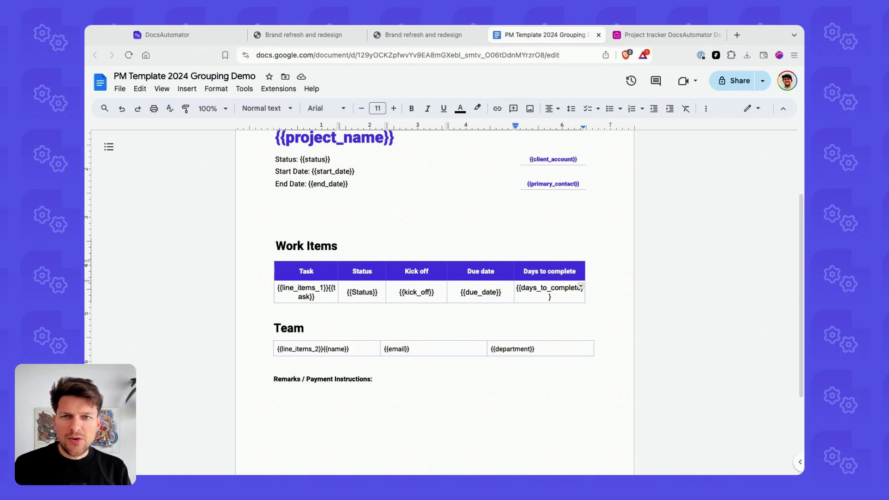
left_click(317, 295)
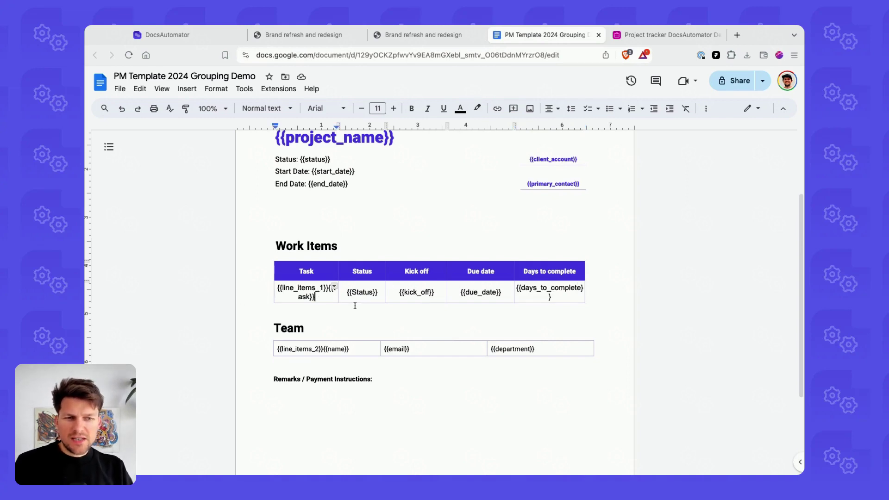
left_click(369, 292)
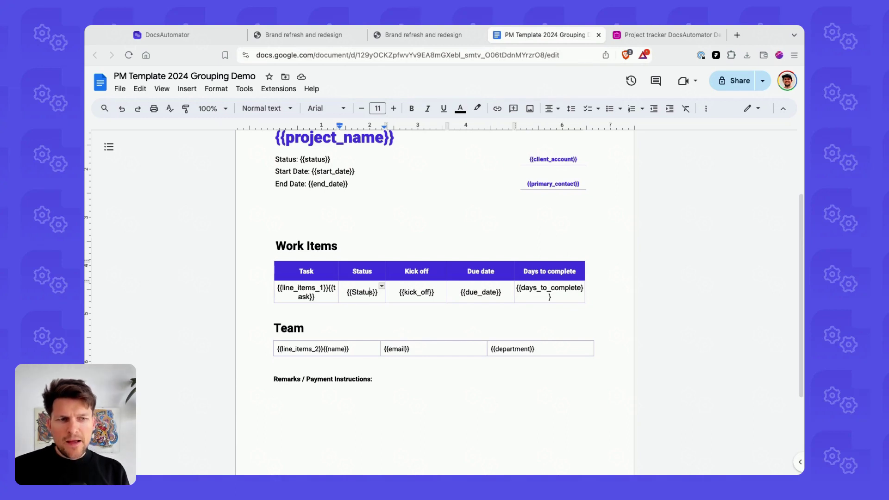
- Review the Brand refresh PDF's Work Items grouped under Complete, Delayed, In progress, Kickoff
key("super+2")
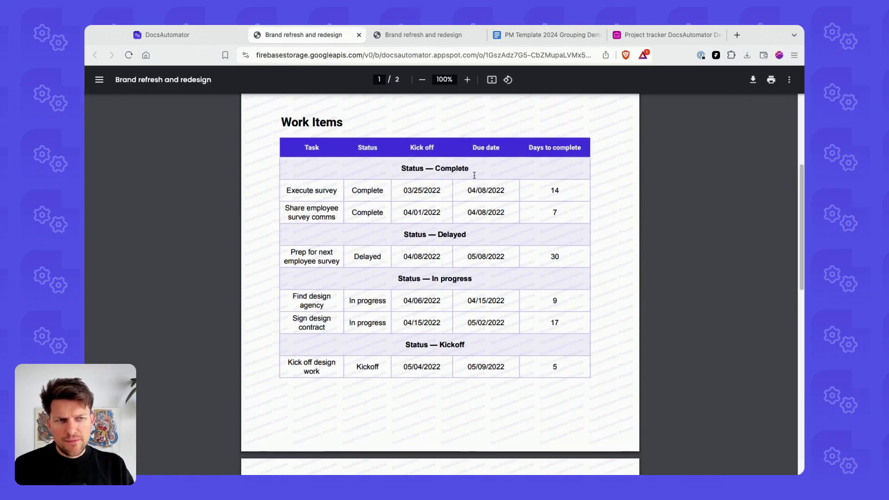
left_click_drag(435, 97, 481, 175)
left_click(321, 173)
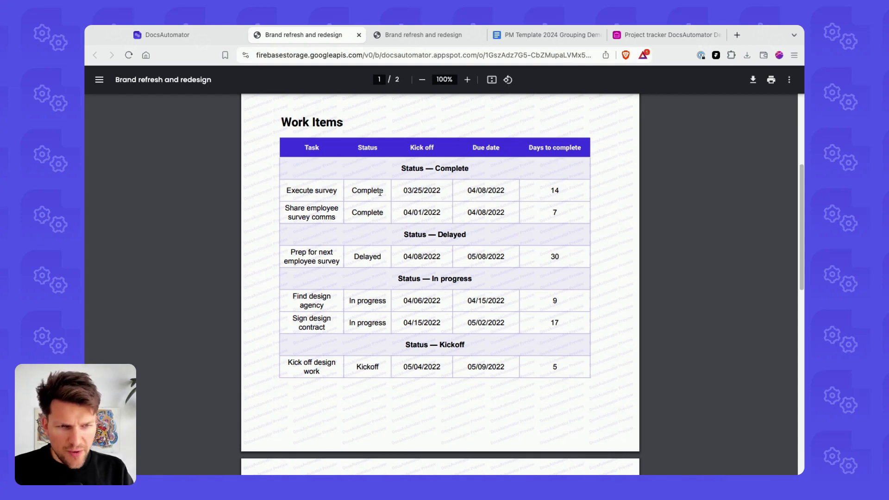
left_click(187, 40)
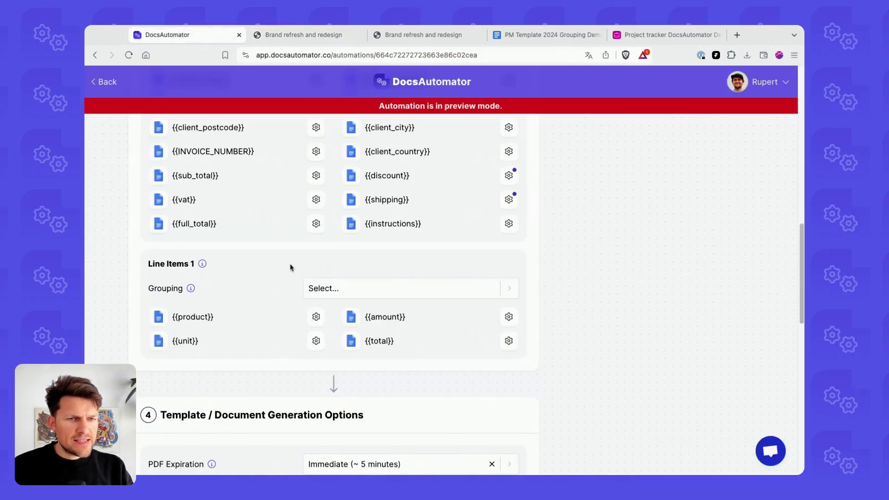